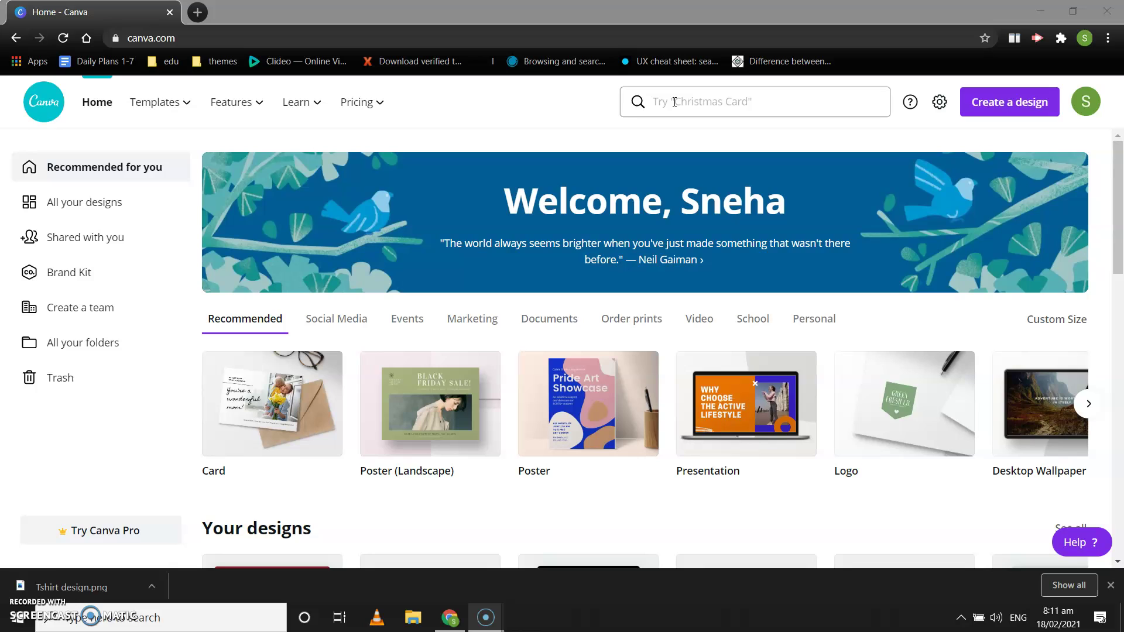
- Search Canva's design types for 'poster' and choose Poster (Landscape)
{"action": "left_click", "coordinate": [674, 102]}
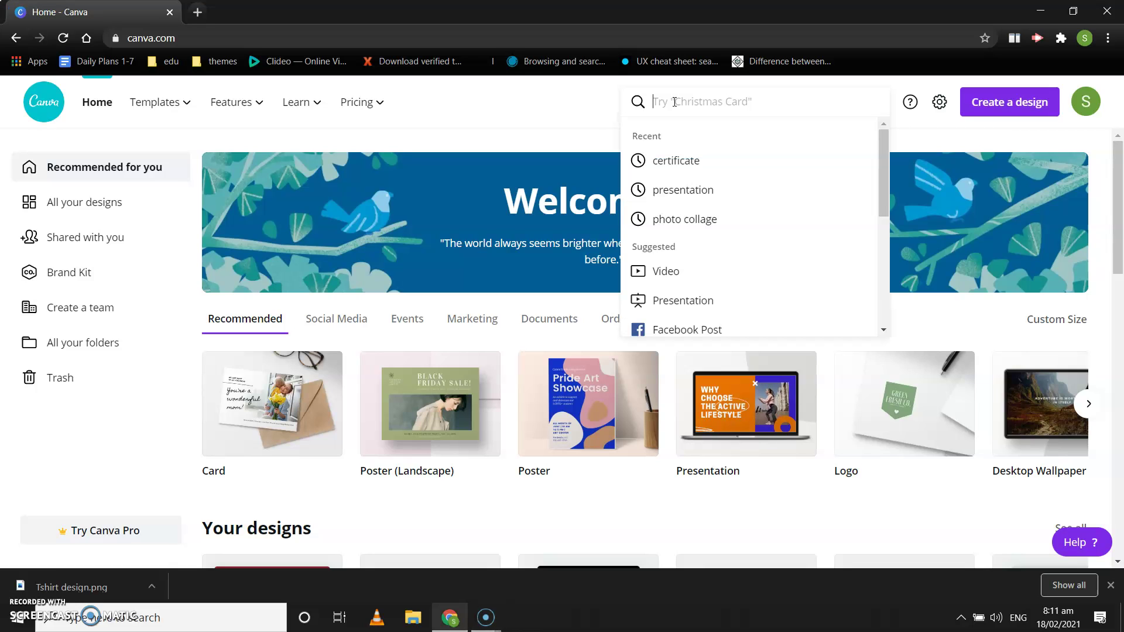
{"action": "left_click", "coordinate": [493, 135]}
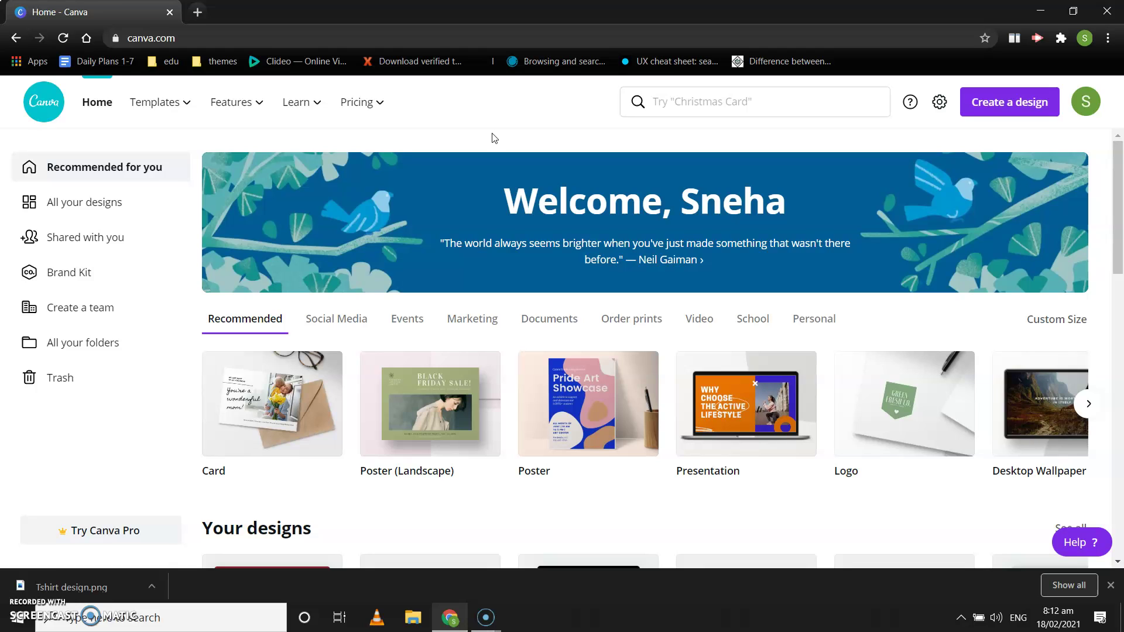
{"action": "left_click", "coordinate": [660, 105]}
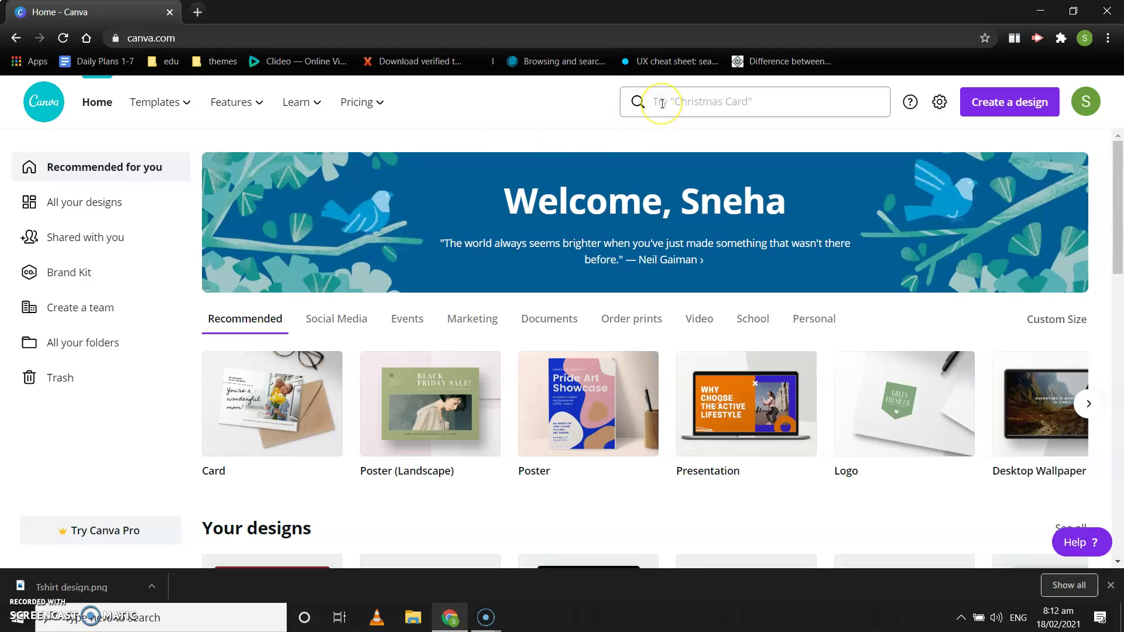
{"action": "left_click", "coordinate": [663, 104]}
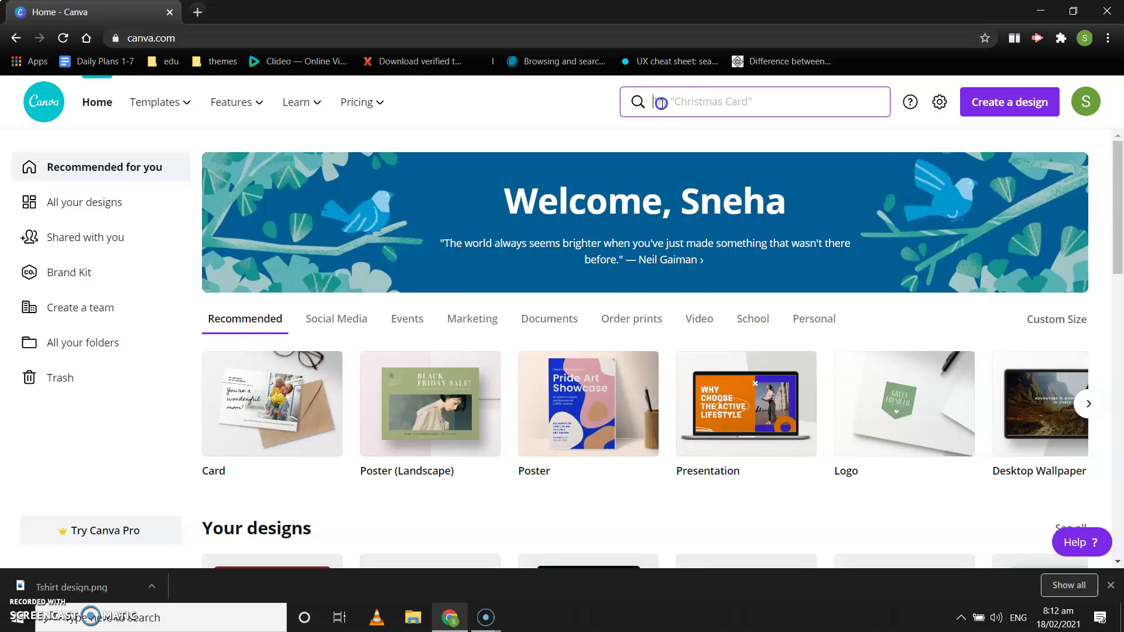
{"action": "type", "text": "poster"}
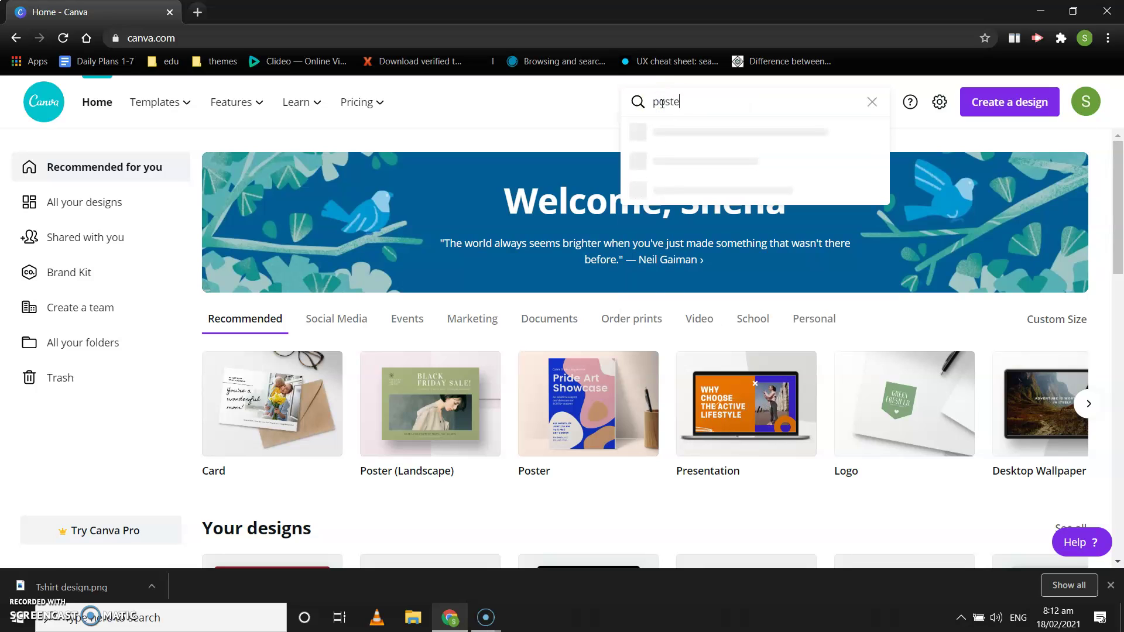
{"action": "left_click", "coordinate": [672, 118]}
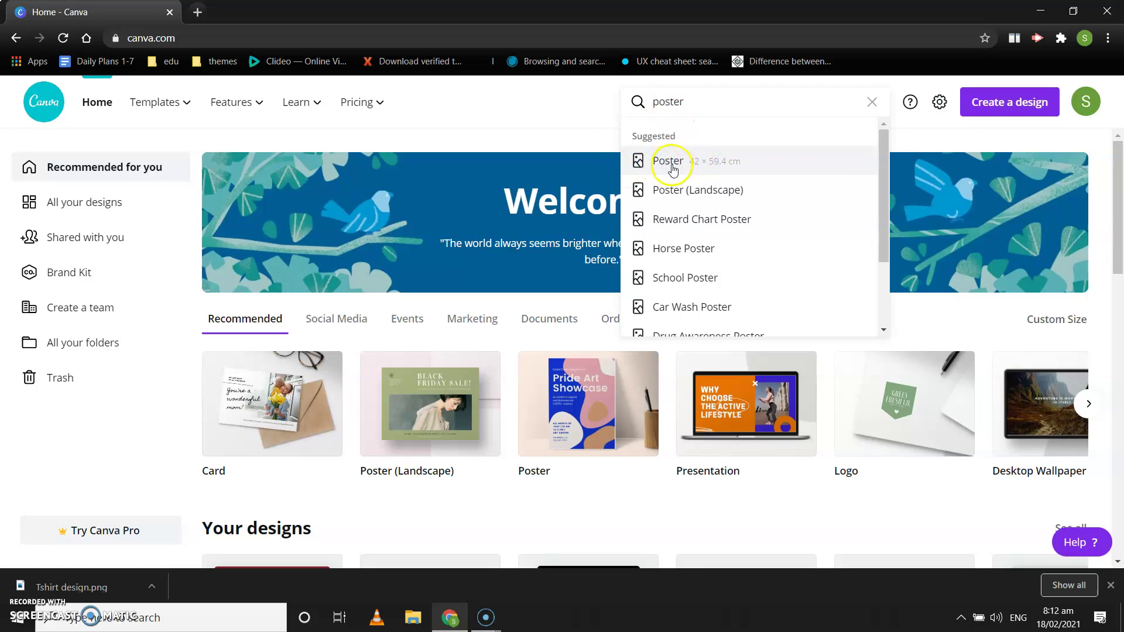
{"action": "left_click", "coordinate": [680, 196]}
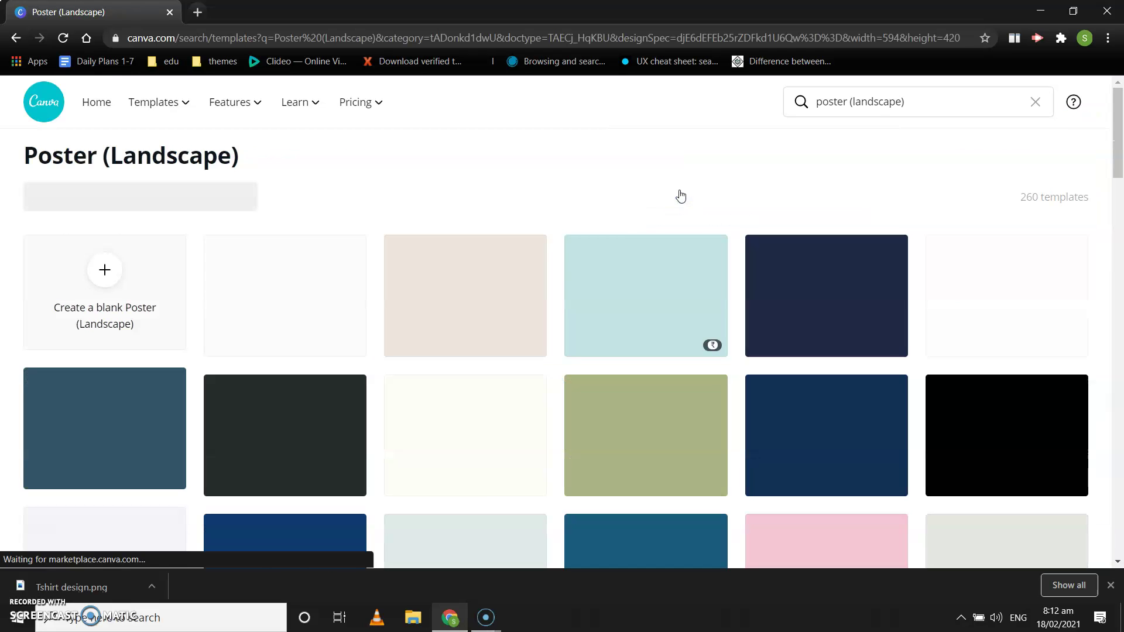
- Browse the Poster (Landscape) results and open the Summer Sale white-text-on-leaves template
{"action": "left_click", "coordinate": [476, 283]}
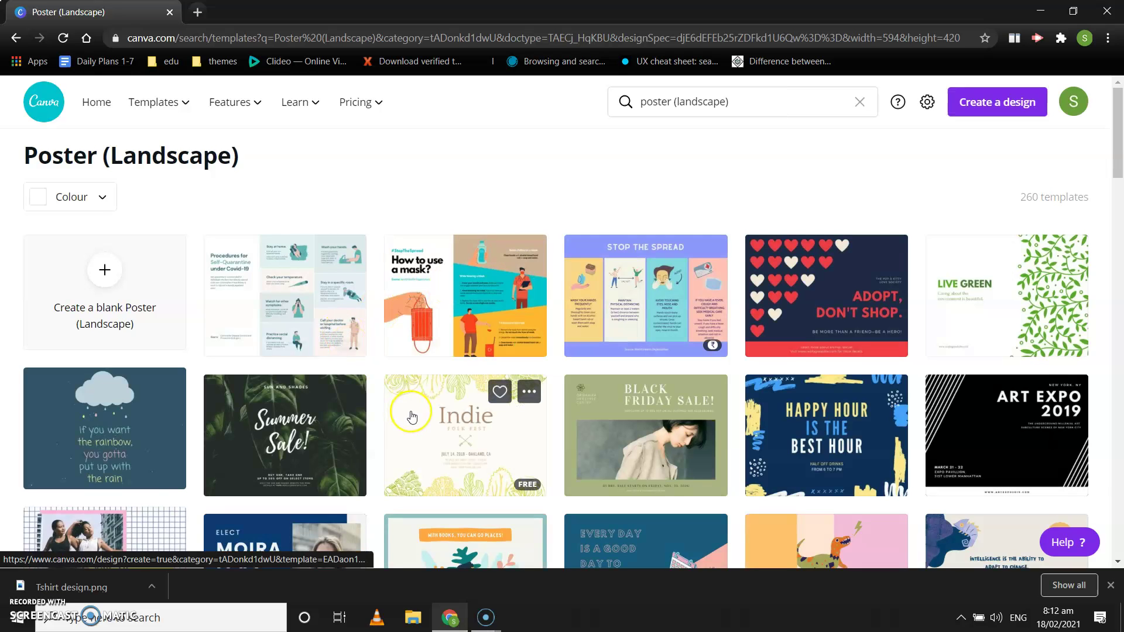
{"action": "left_click", "coordinate": [412, 416]}
{"action": "scroll", "coordinate": [413, 416], "scroll_direction": "down", "scroll_amount": 1}
{"action": "scroll", "coordinate": [412, 417], "scroll_direction": "down", "scroll_amount": 1}
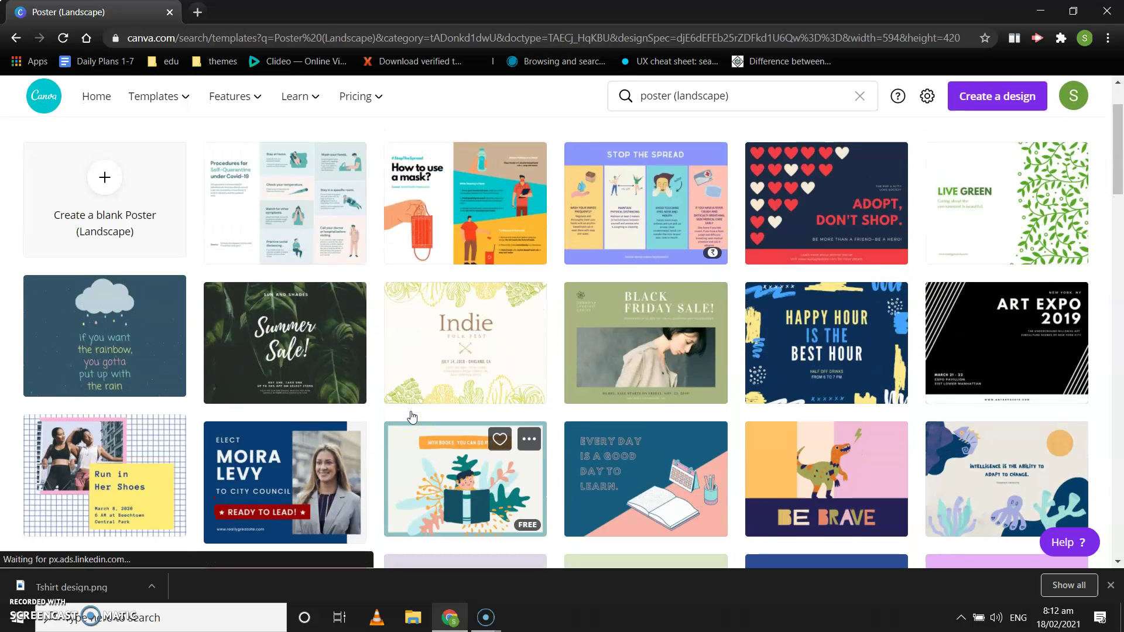
{"action": "left_click", "coordinate": [443, 405]}
{"action": "scroll", "coordinate": [443, 405], "scroll_direction": "down", "scroll_amount": 5}
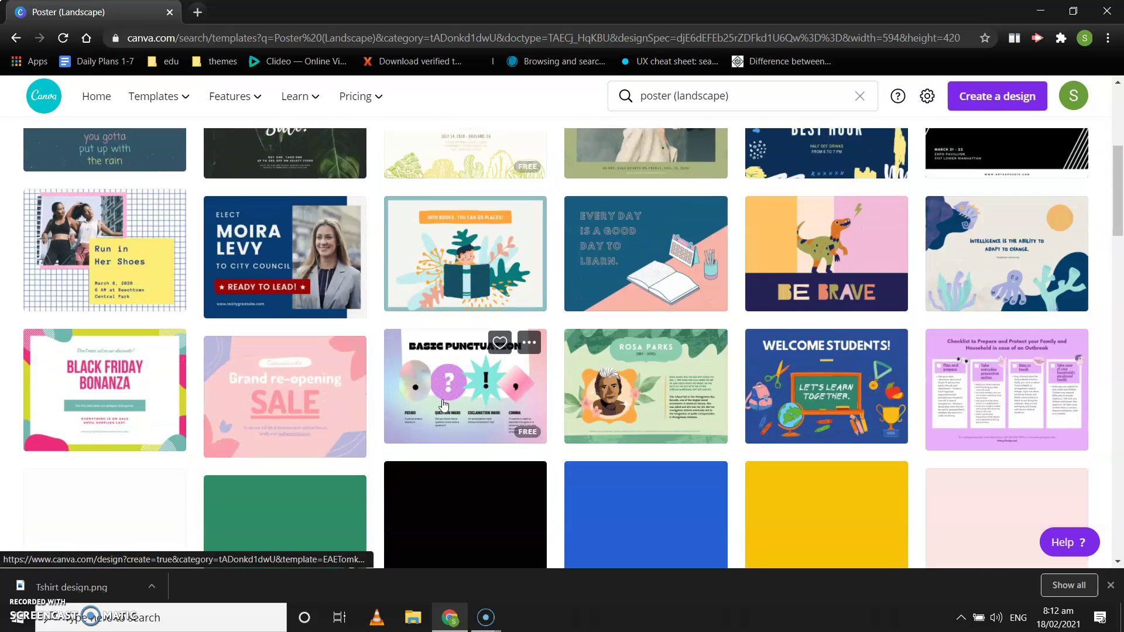
{"action": "scroll", "coordinate": [443, 404], "scroll_direction": "up", "scroll_amount": 2}
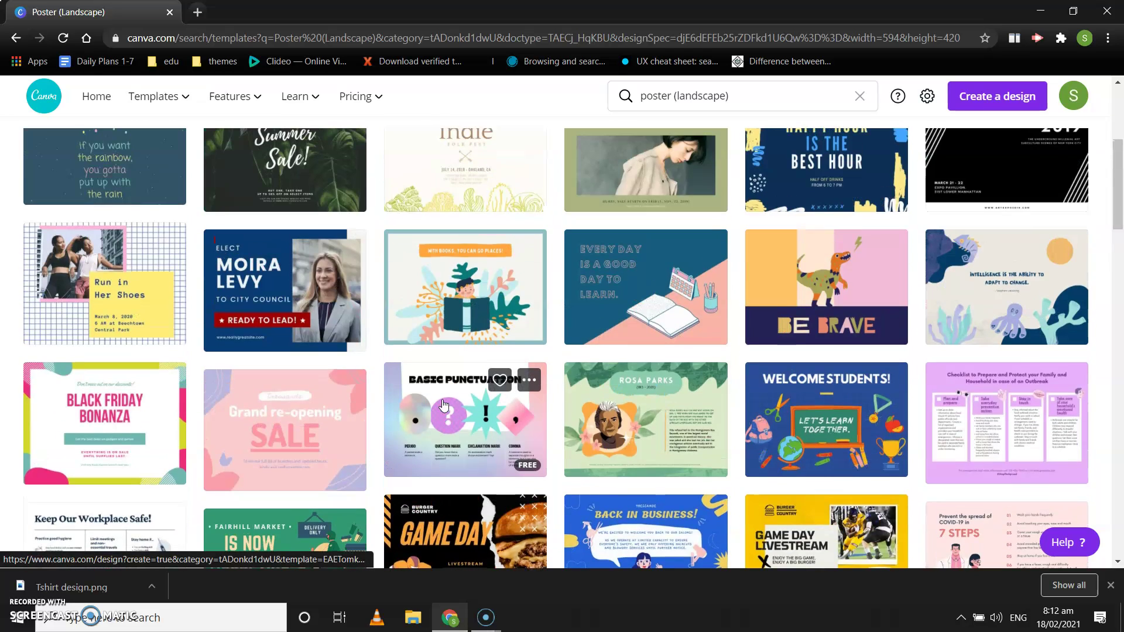
{"action": "scroll", "coordinate": [426, 339], "scroll_direction": "up", "scroll_amount": 2}
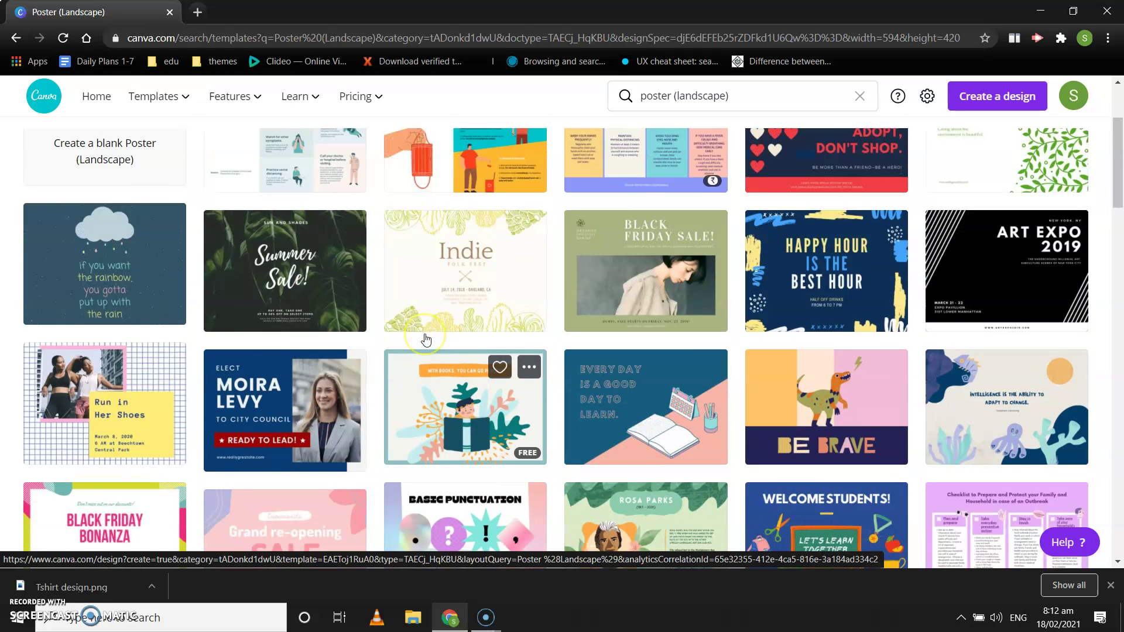
{"action": "scroll", "coordinate": [426, 339], "scroll_direction": "up", "scroll_amount": 1}
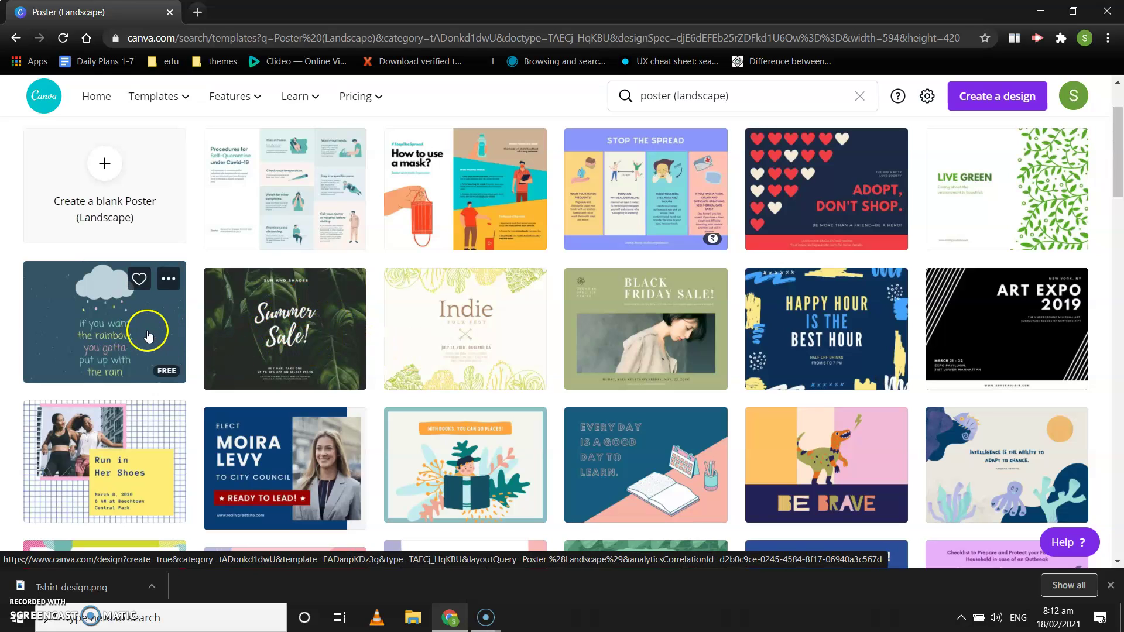
{"action": "left_click", "coordinate": [295, 338]}
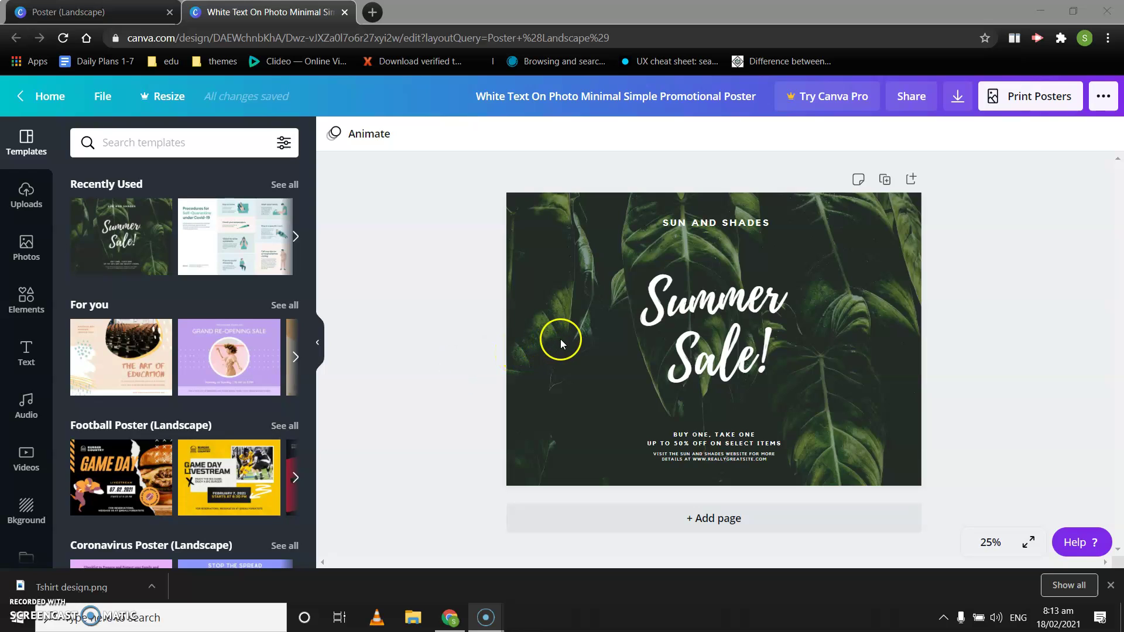
- Replace the Summer Sale! heading with 'GK Quiz Contest', widen its box, and centre it
{"action": "left_click", "coordinate": [685, 302]}
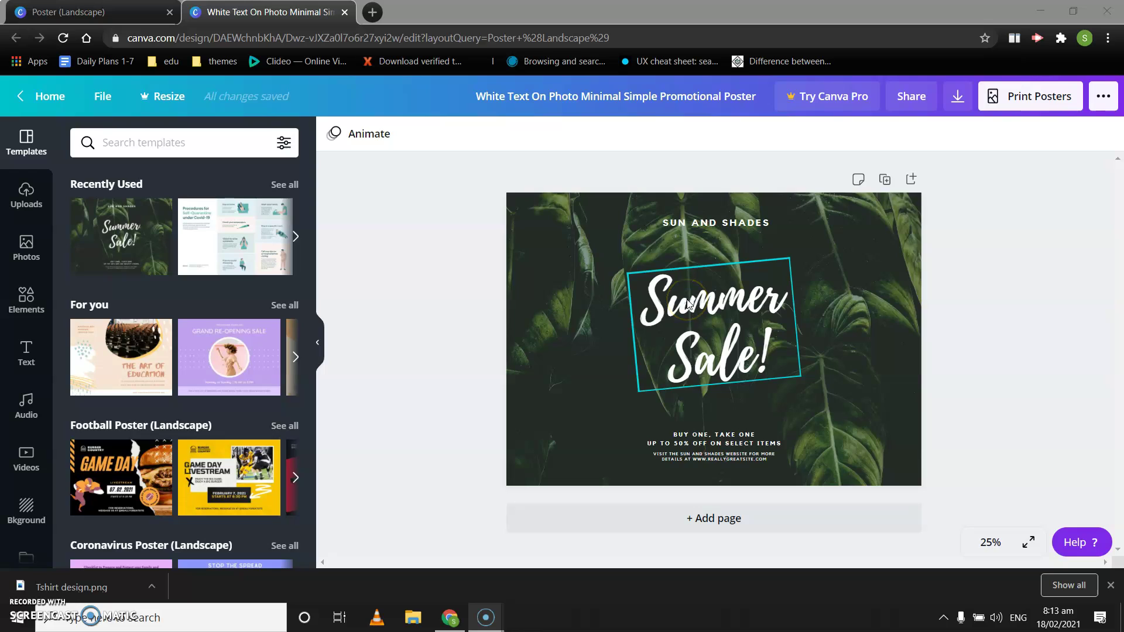
{"action": "left_click", "coordinate": [703, 311]}
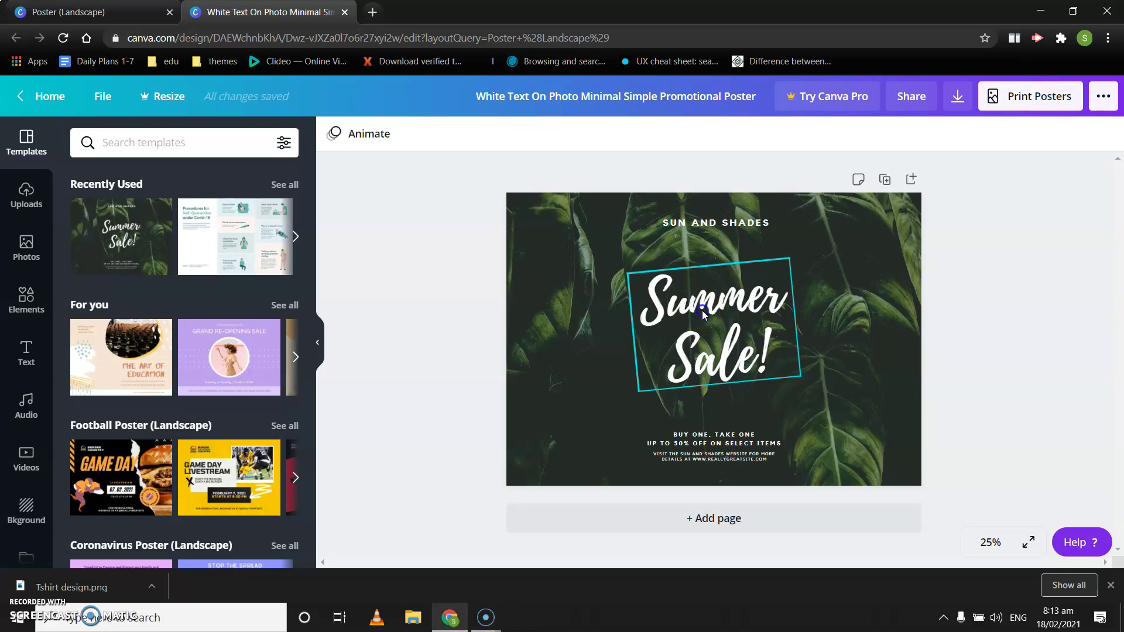
{"action": "double_click", "coordinate": [702, 311]}
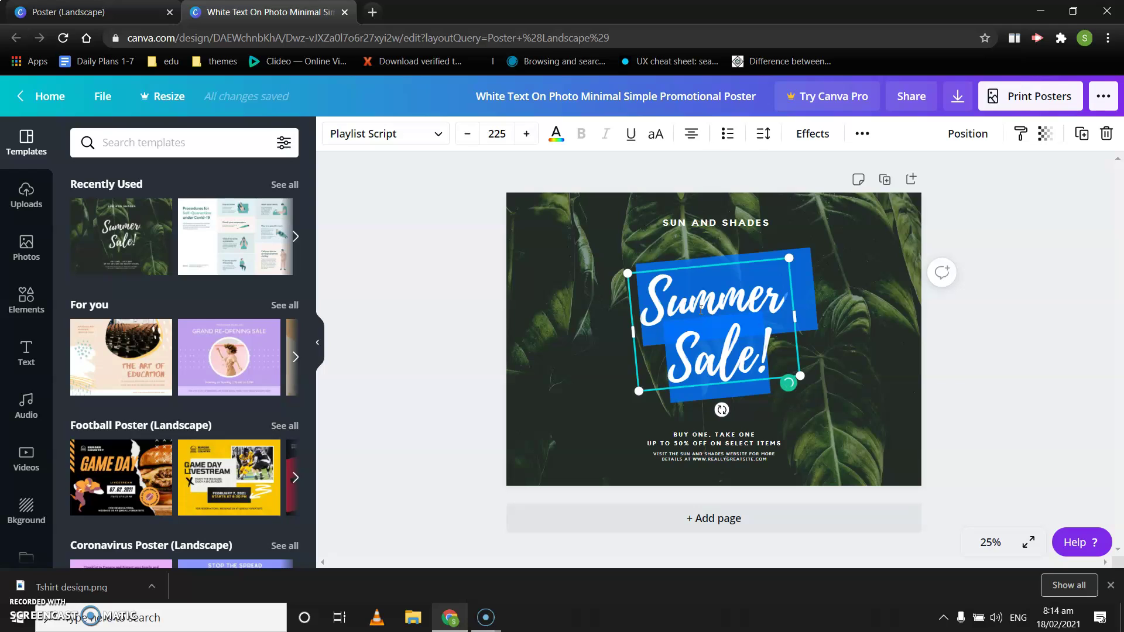
{"action": "type", "text": "GK"}
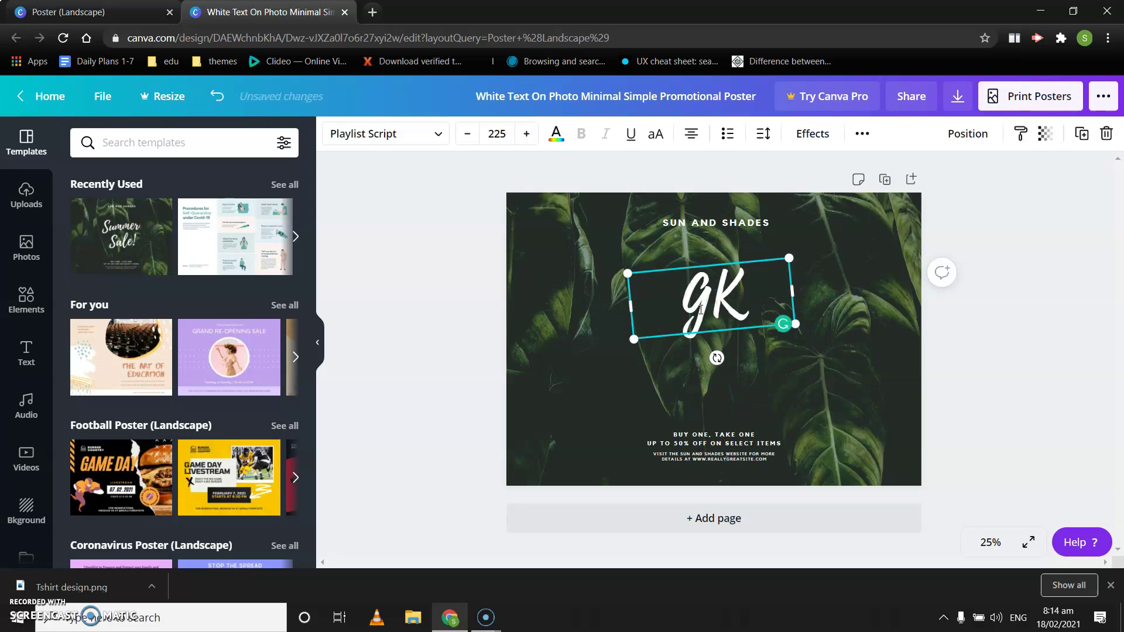
{"action": "type", "text": " Quiz"}
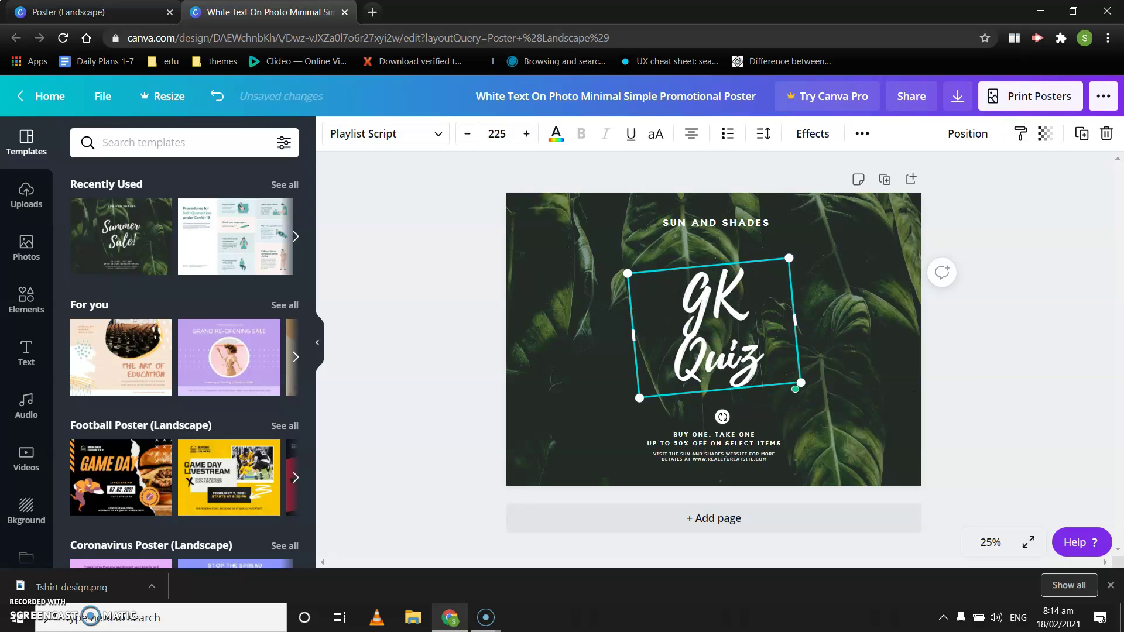
{"action": "type", "text": " Contest"}
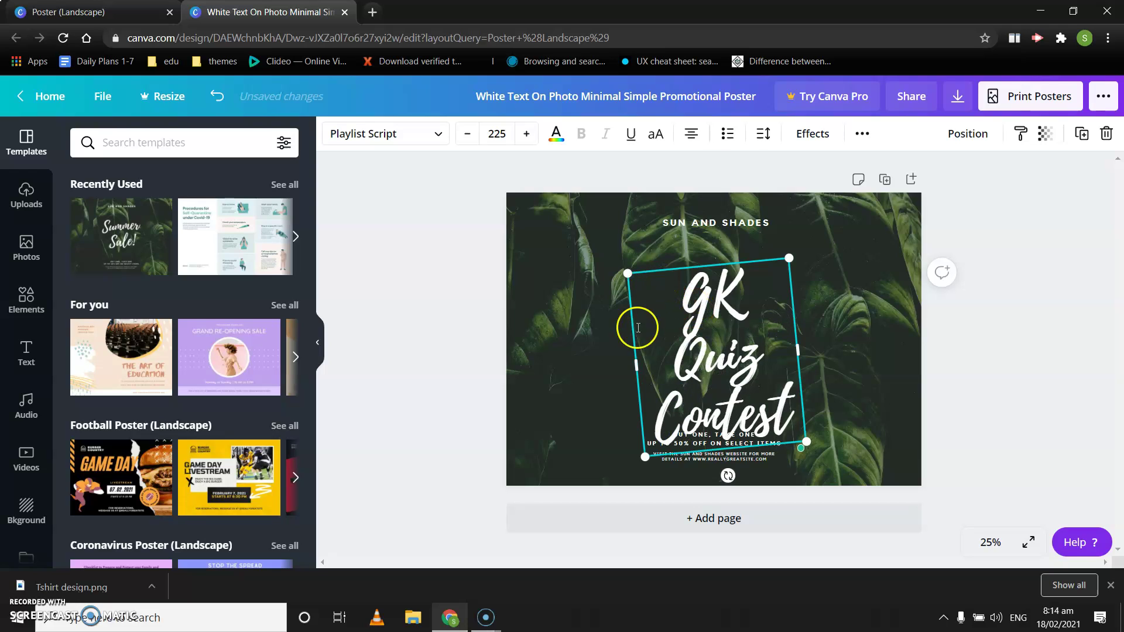
{"action": "left_click_drag", "start_coordinate": [636, 364], "coordinate": [612, 372]}
{"action": "left_click", "coordinate": [570, 367]}
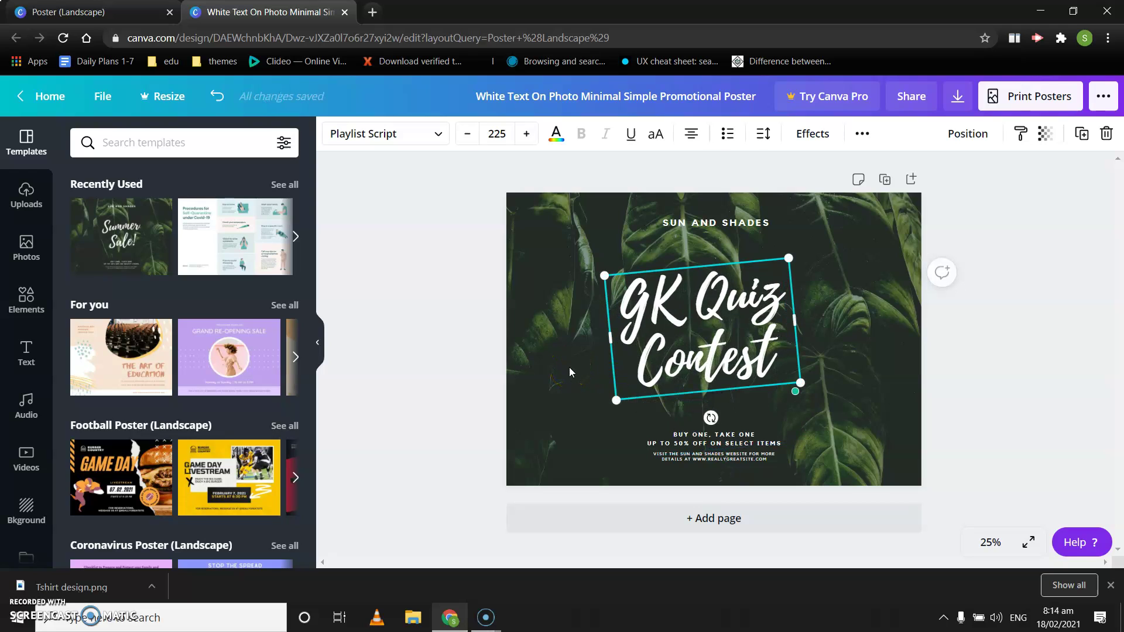
{"action": "left_click", "coordinate": [671, 277]}
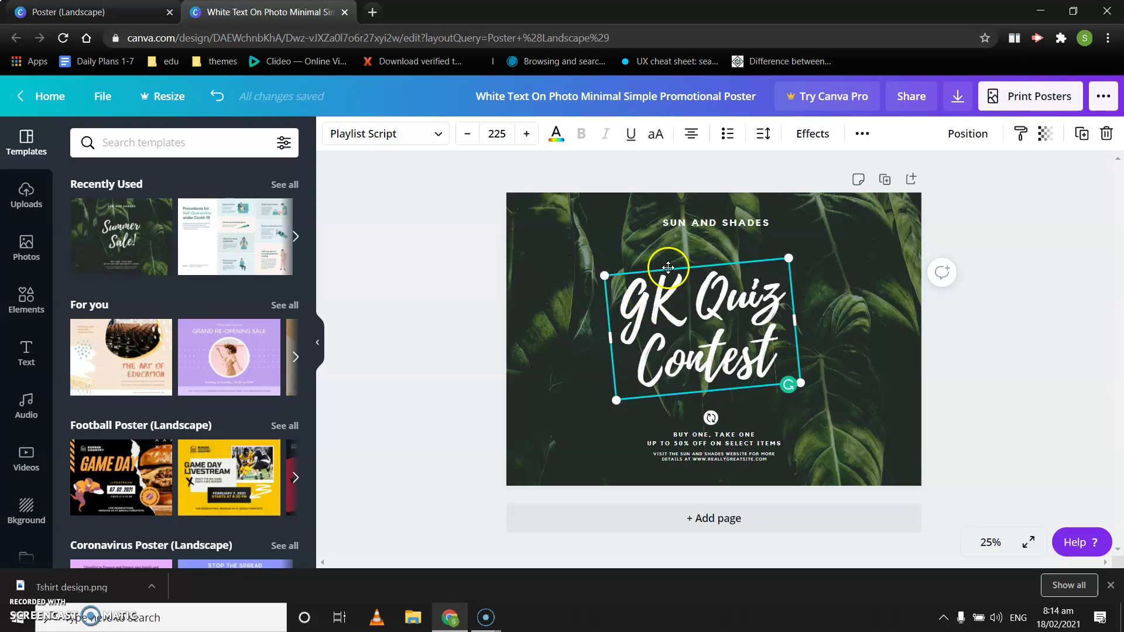
{"action": "left_click_drag", "start_coordinate": [671, 277], "coordinate": [682, 266]}
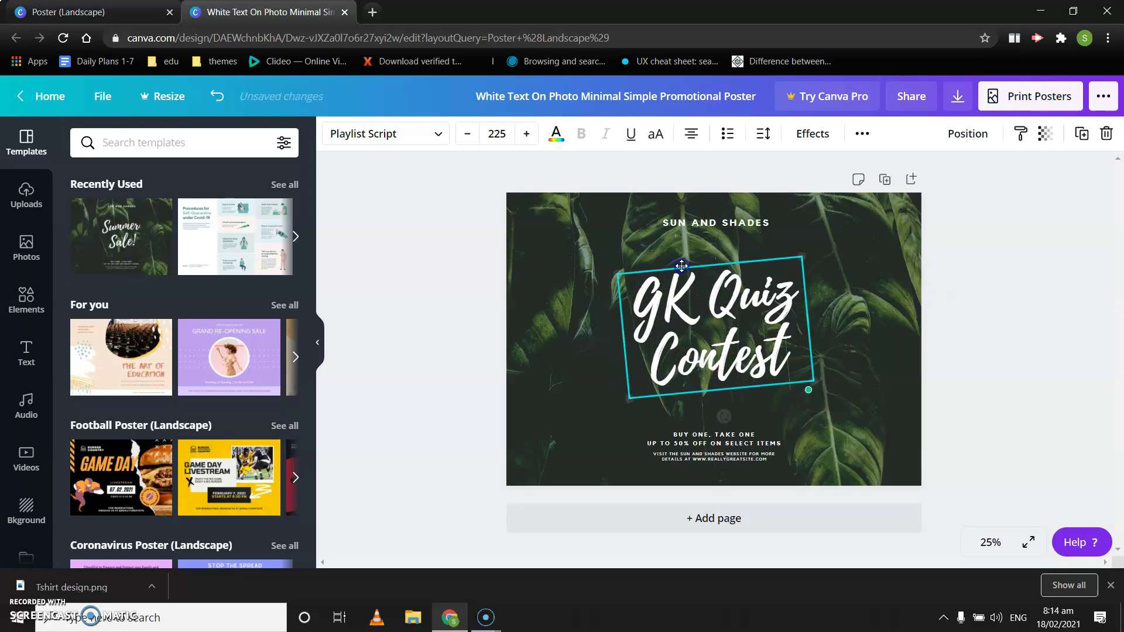
- Replace the SUN AND SHADES text with 'TGAA'S'
{"action": "left_click", "coordinate": [693, 220]}
{"action": "double_click", "coordinate": [773, 219]}
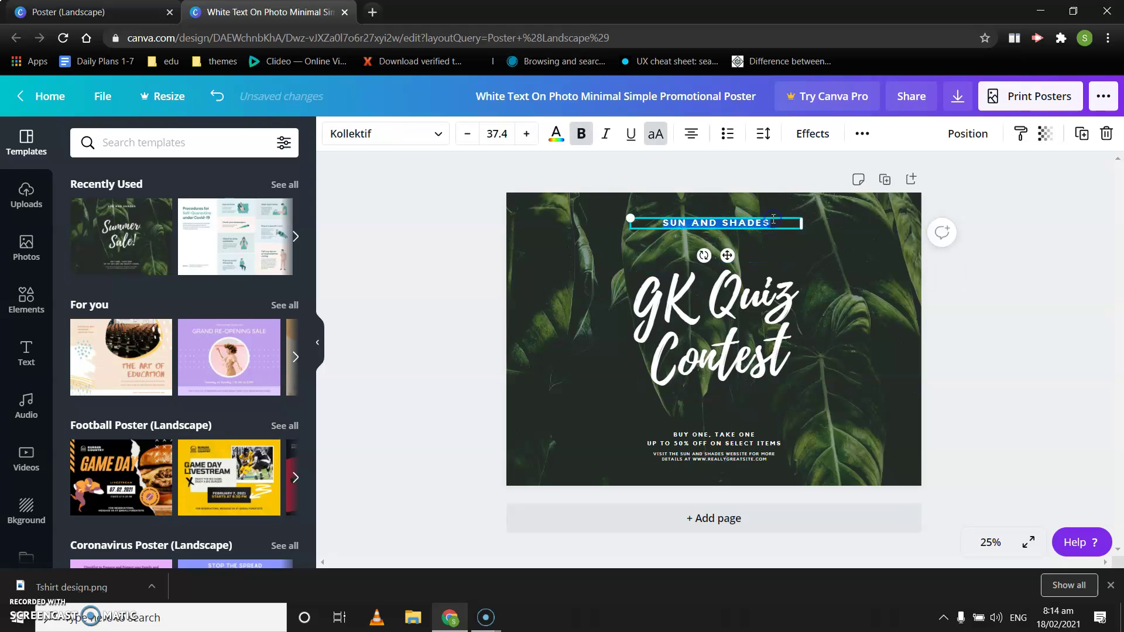
{"action": "key", "text": "BackSpace"}
{"action": "type", "text": "TGAA'S"}
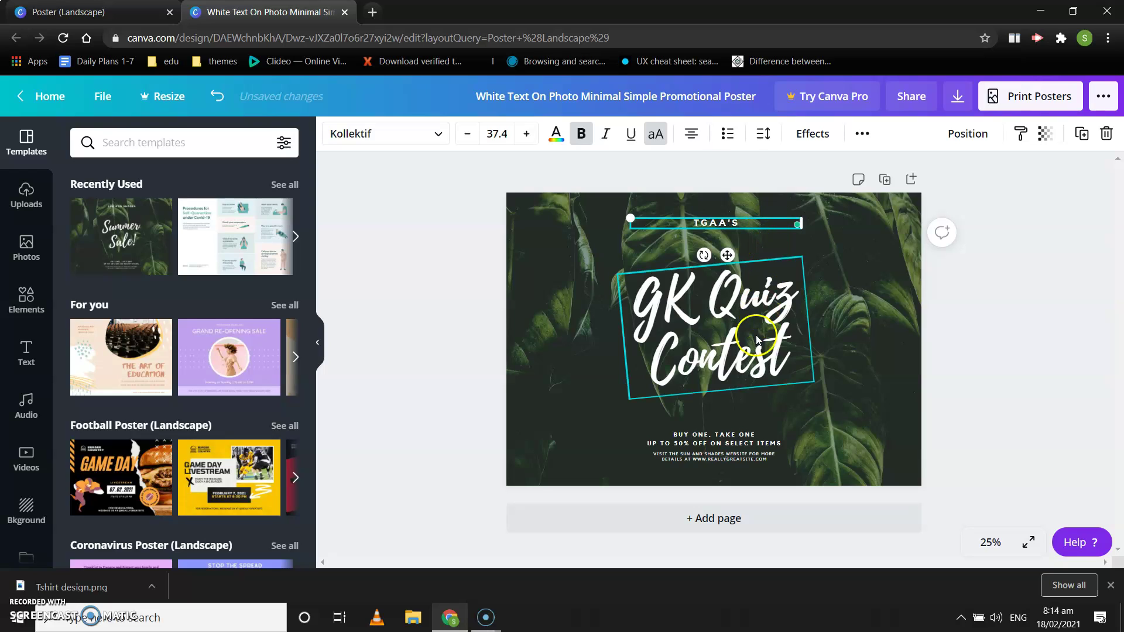
- Swap the offer and website lines for 'DATE - 26/02/2021' and 'on google classroom'
{"action": "double_click", "coordinate": [702, 438]}
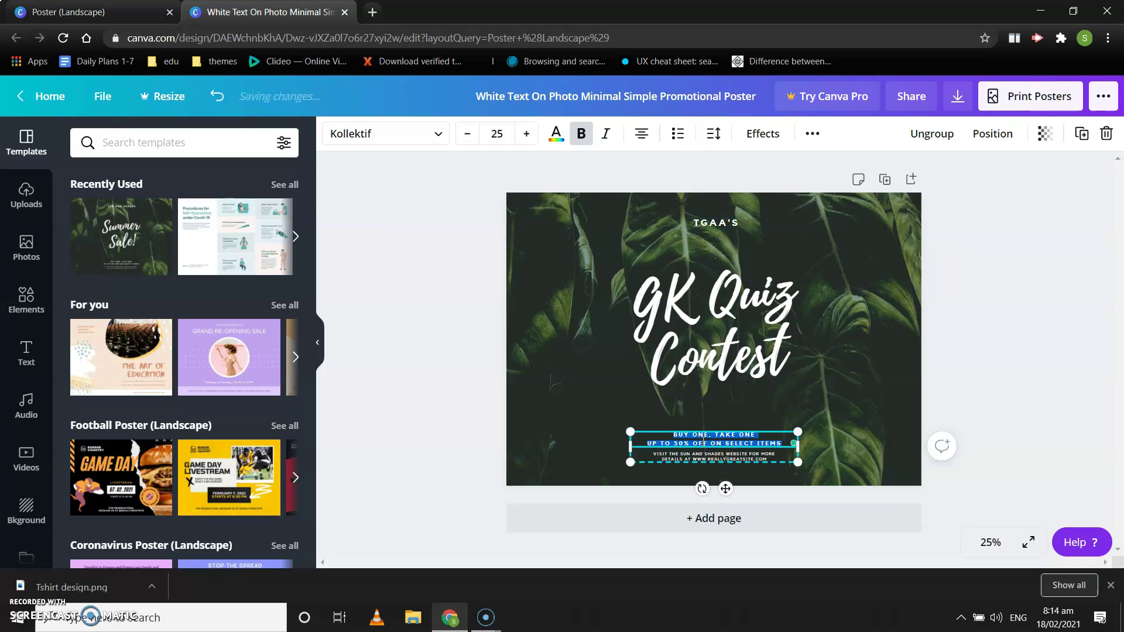
{"action": "key", "text": "BackSpace"}
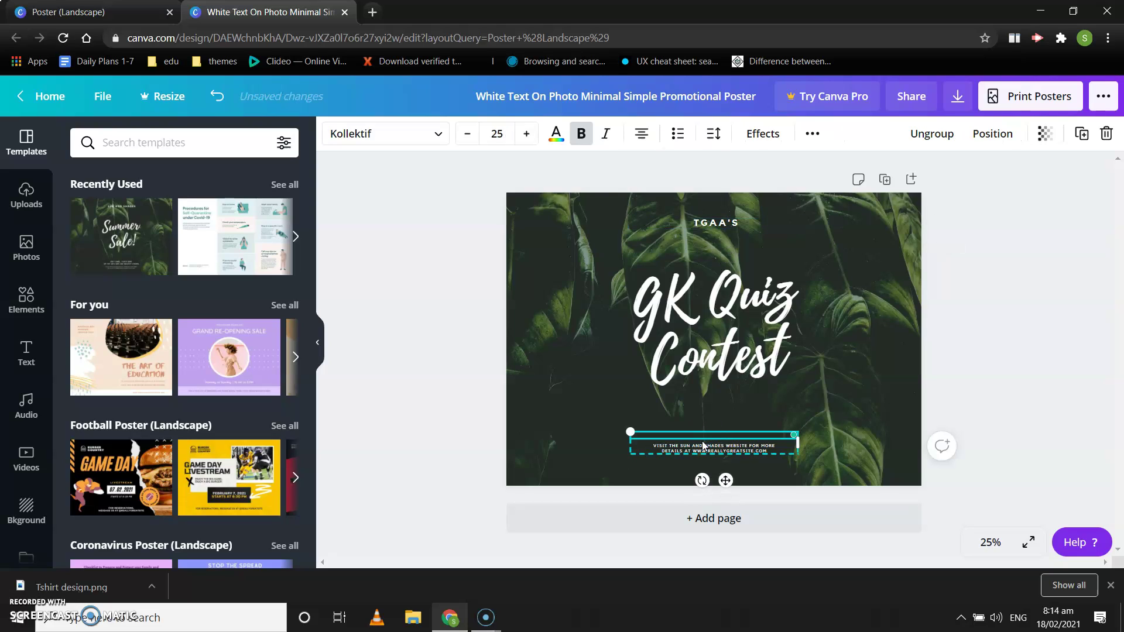
{"action": "type", "text": "DATE - 26/02/2021"}
{"action": "triple_click", "coordinate": [689, 451]}
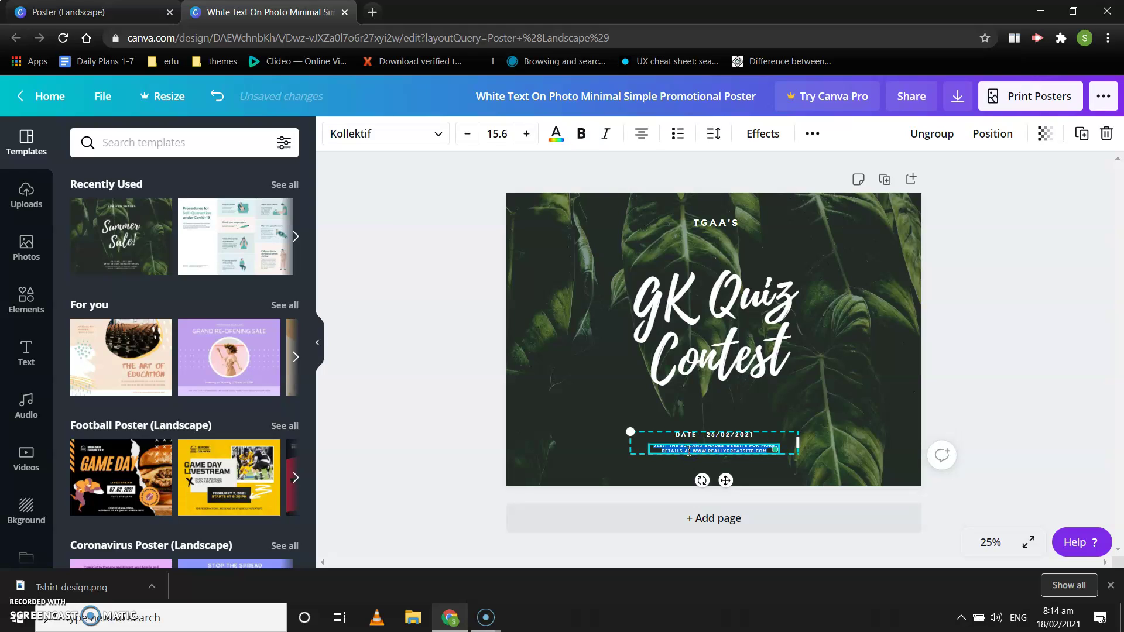
{"action": "key", "text": "BackSpace"}
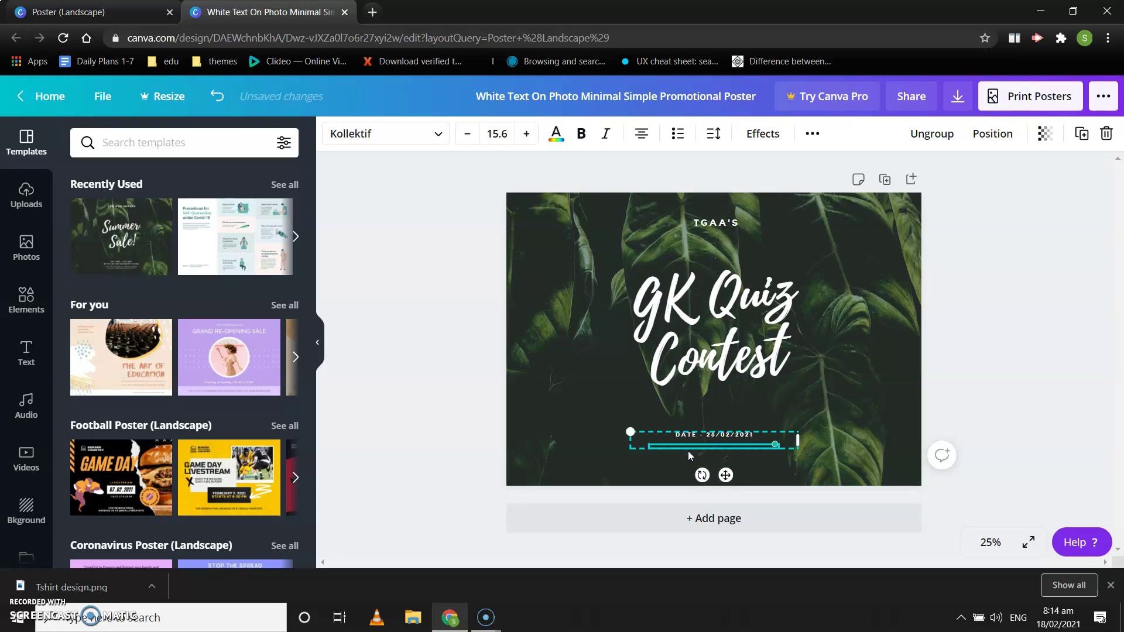
{"action": "type", "text": "on google classoomr"}
- Enlarge the date line's font size to 41
{"action": "left_click", "coordinate": [670, 431]}
{"action": "key", "text": "Escape"}
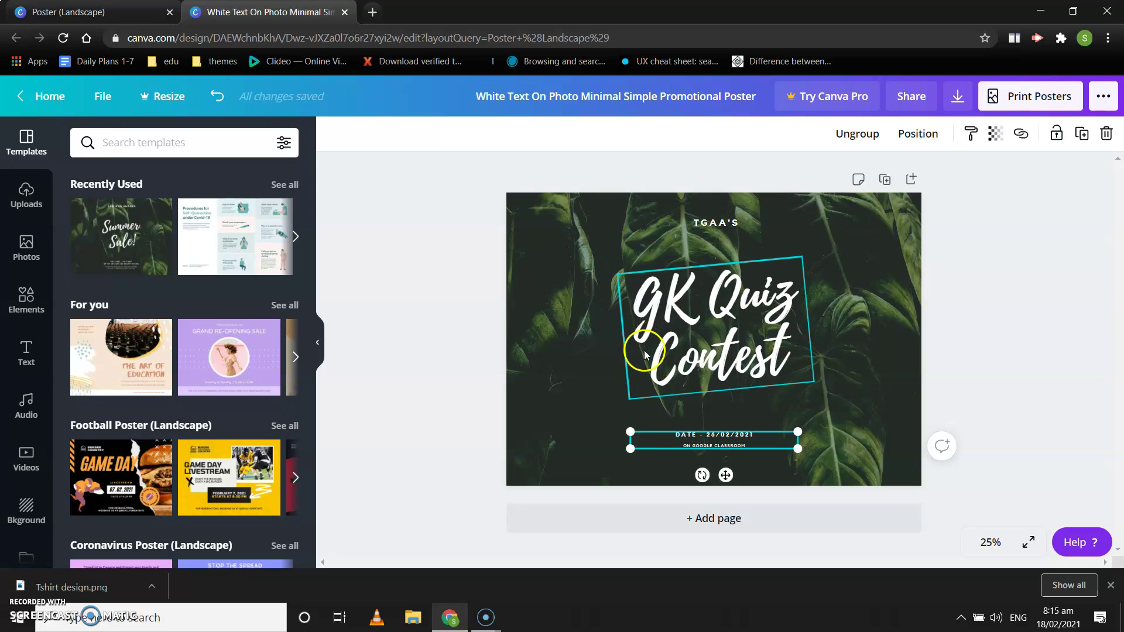
{"action": "left_click", "coordinate": [611, 409]}
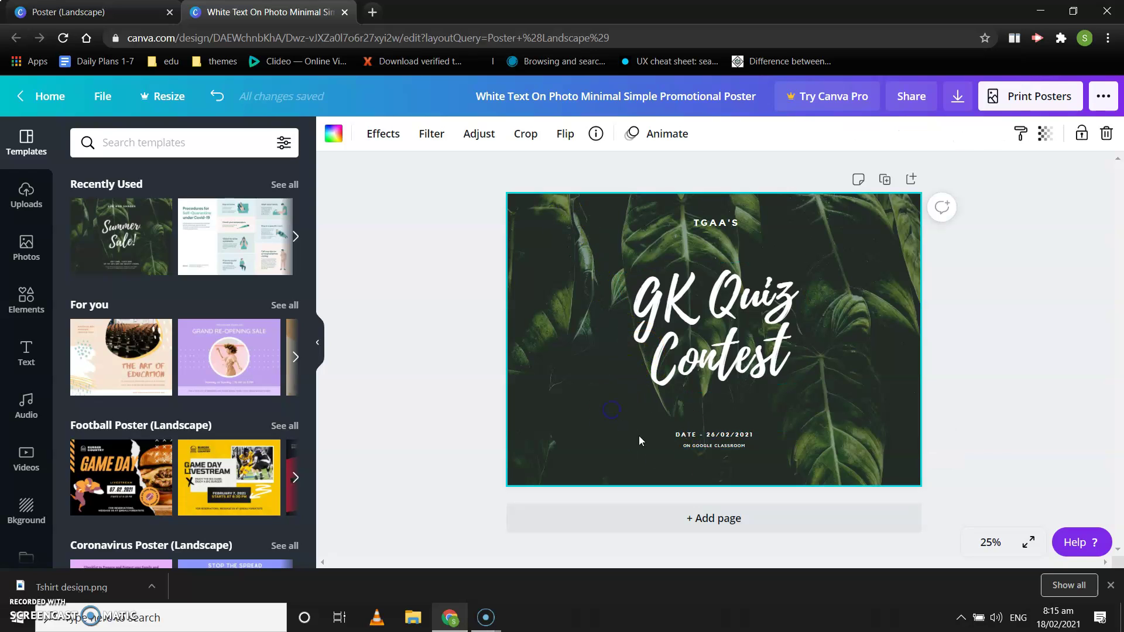
{"action": "left_click", "coordinate": [697, 446]}
{"action": "left_click", "coordinate": [527, 134]}
{"action": "left_click", "coordinate": [527, 134]}
{"action": "left_click", "coordinate": [527, 134]}
{"action": "left_click", "coordinate": [527, 134]}
{"action": "left_click", "coordinate": [527, 134]}
{"action": "double_click", "coordinate": [527, 134]}
{"action": "left_click", "coordinate": [527, 134]}
{"action": "double_click", "coordinate": [527, 134]}
{"action": "double_click", "coordinate": [527, 134]}
{"action": "double_click", "coordinate": [527, 134]}
{"action": "double_click", "coordinate": [527, 134]}
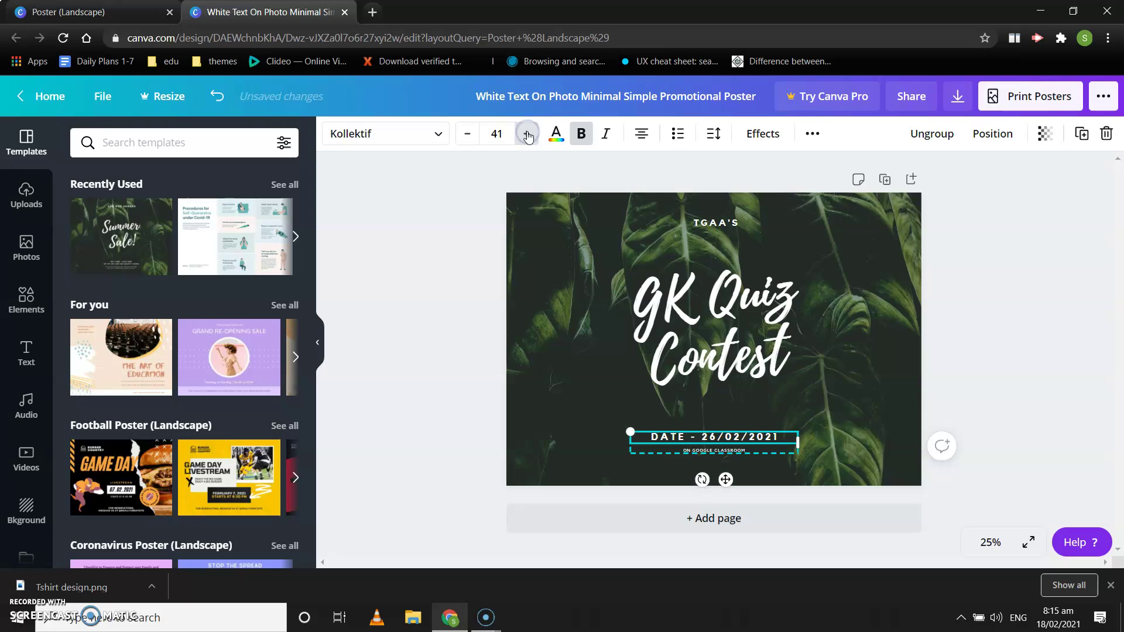
- Enlarge the ON GOOGLE CLASSROOM line's font size to 42.6
{"action": "left_click", "coordinate": [685, 454]}
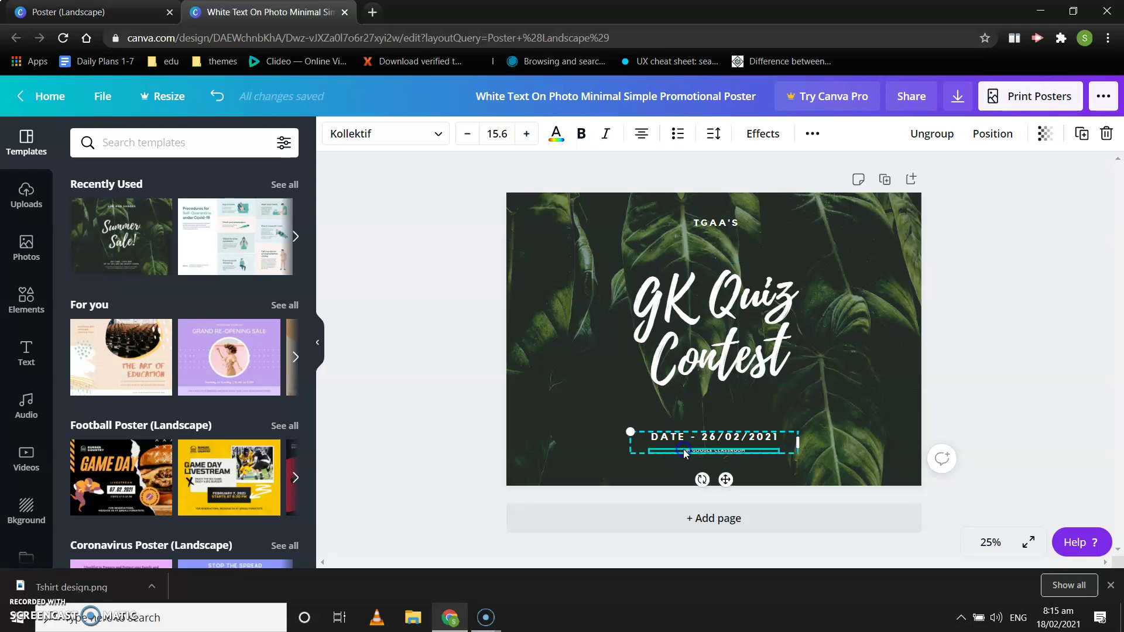
{"action": "double_click", "coordinate": [527, 134]}
{"action": "double_click", "coordinate": [527, 134]}
{"action": "double_click", "coordinate": [527, 134]}
{"action": "double_click", "coordinate": [527, 134]}
{"action": "double_click", "coordinate": [527, 134]}
{"action": "double_click", "coordinate": [527, 134]}
{"action": "triple_click", "coordinate": [527, 134]}
{"action": "double_click", "coordinate": [527, 134]}
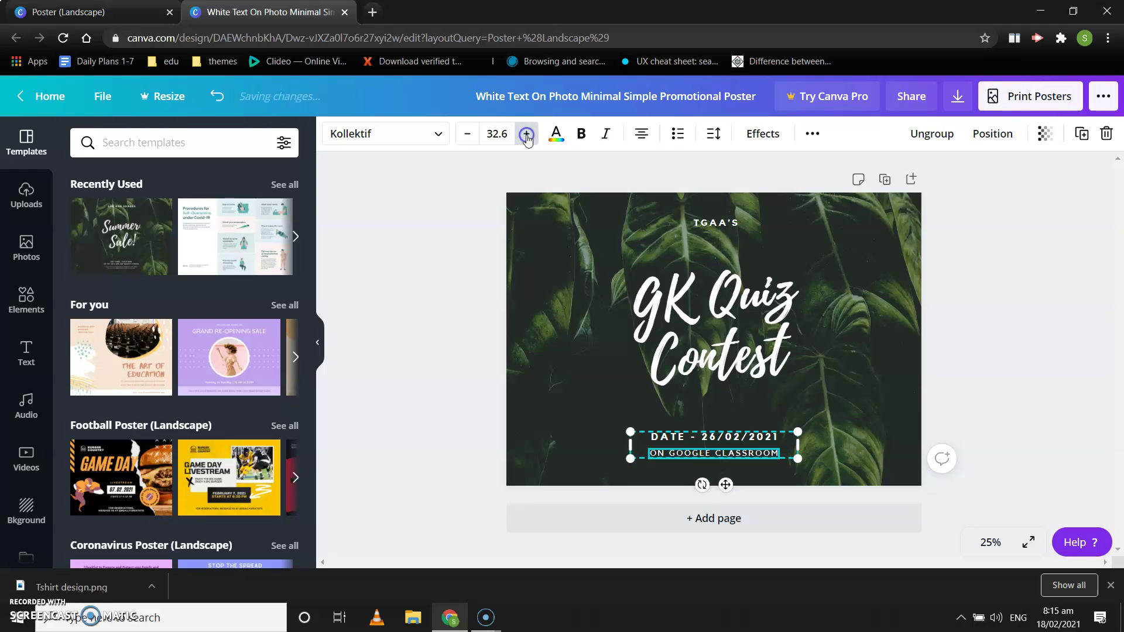
{"action": "double_click", "coordinate": [527, 134]}
{"action": "double_click", "coordinate": [527, 134]}
{"action": "double_click", "coordinate": [527, 134]}
{"action": "triple_click", "coordinate": [527, 134]}
{"action": "left_click", "coordinate": [527, 134]}
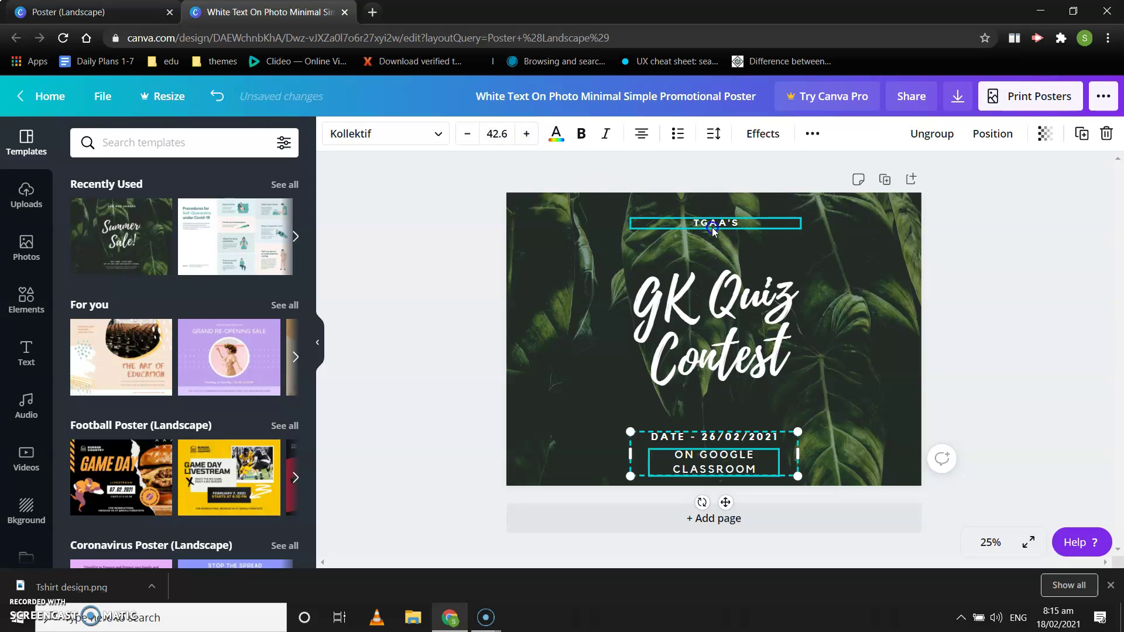
- Enlarge the TGAA'S heading to font size 64.4
{"action": "left_click", "coordinate": [711, 226]}
{"action": "double_click", "coordinate": [521, 135]}
{"action": "double_click", "coordinate": [521, 135]}
{"action": "triple_click", "coordinate": [520, 135]}
{"action": "triple_click", "coordinate": [521, 135]}
{"action": "triple_click", "coordinate": [525, 134]}
{"action": "triple_click", "coordinate": [525, 134]}
{"action": "double_click", "coordinate": [525, 134]}
{"action": "triple_click", "coordinate": [525, 134]}
{"action": "triple_click", "coordinate": [520, 140]}
{"action": "left_click", "coordinate": [521, 141]}
{"action": "left_click", "coordinate": [521, 141]}
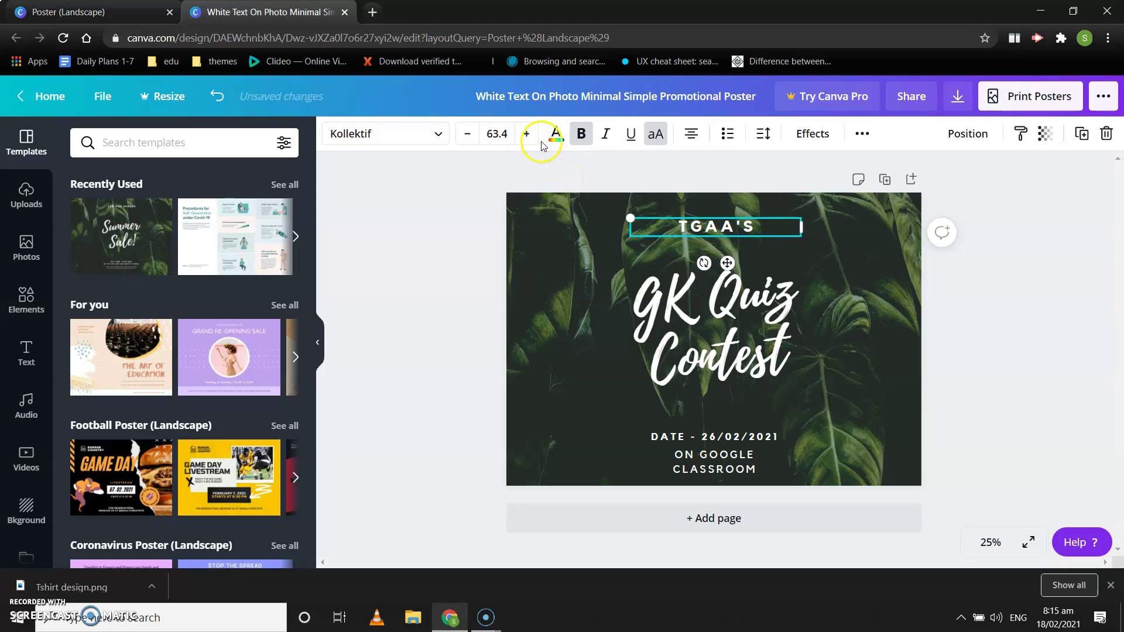
{"action": "left_click", "coordinate": [527, 134]}
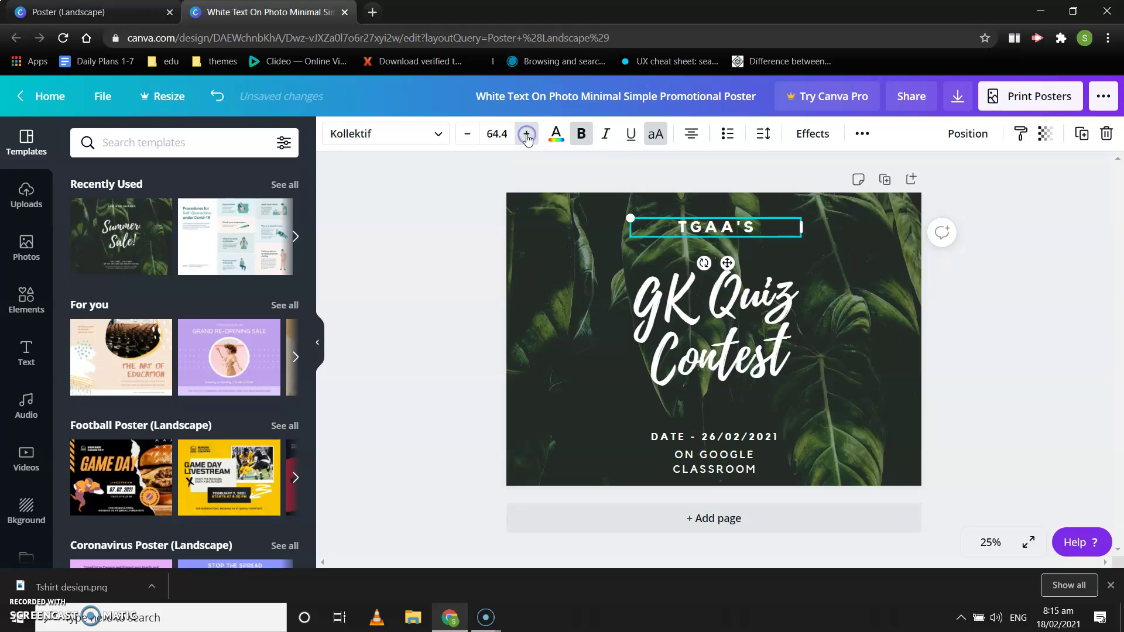
{"action": "left_click", "coordinate": [590, 290]}
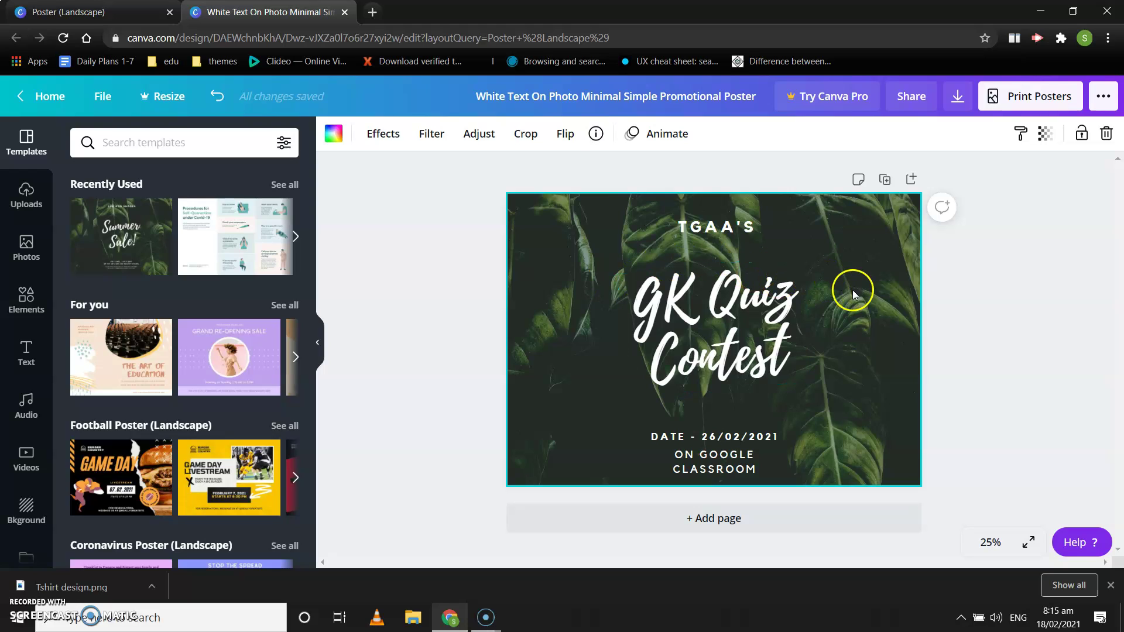
- Set the poster's download file type to JPG
{"action": "left_click", "coordinate": [958, 100]}
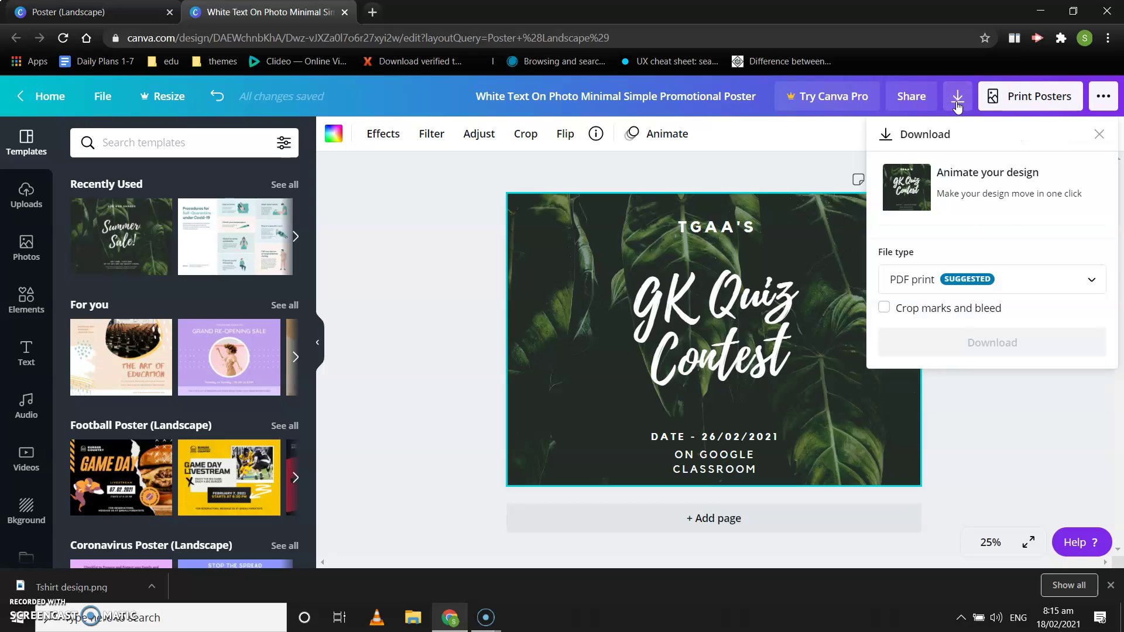
{"action": "left_click", "coordinate": [1046, 273]}
{"action": "scroll", "coordinate": [940, 244], "scroll_direction": "up", "scroll_amount": 1}
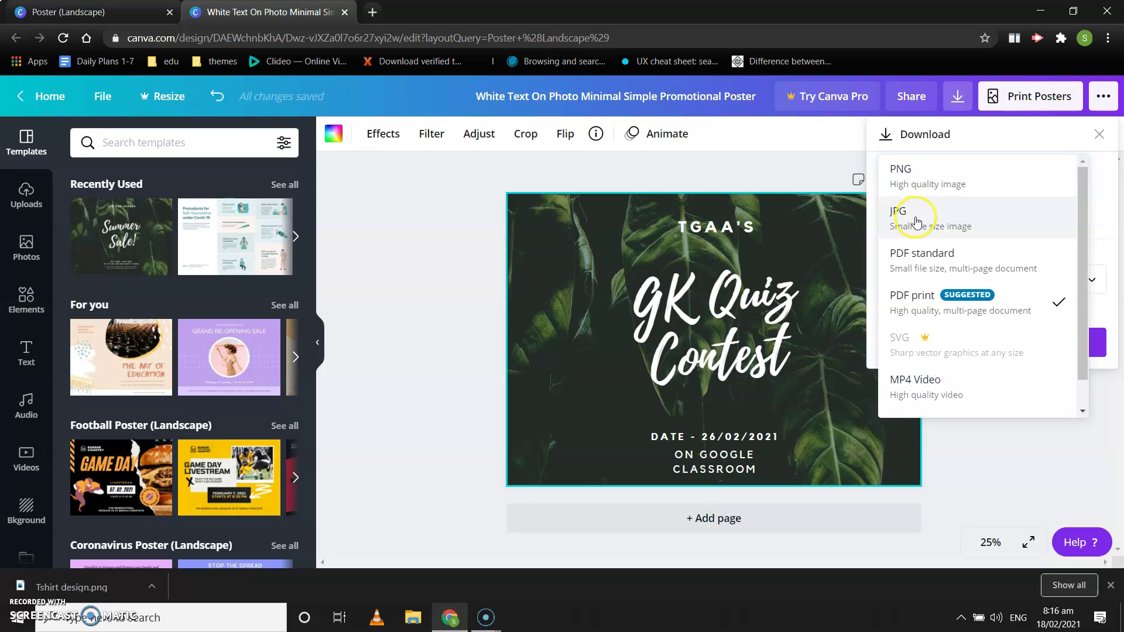
{"action": "left_click", "coordinate": [917, 219]}
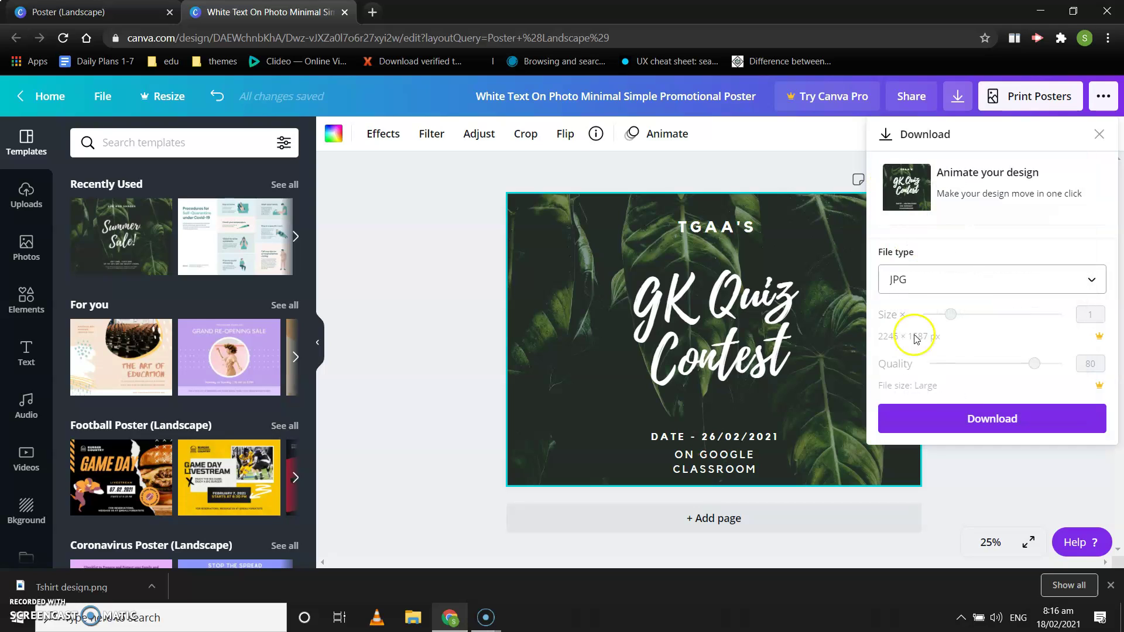